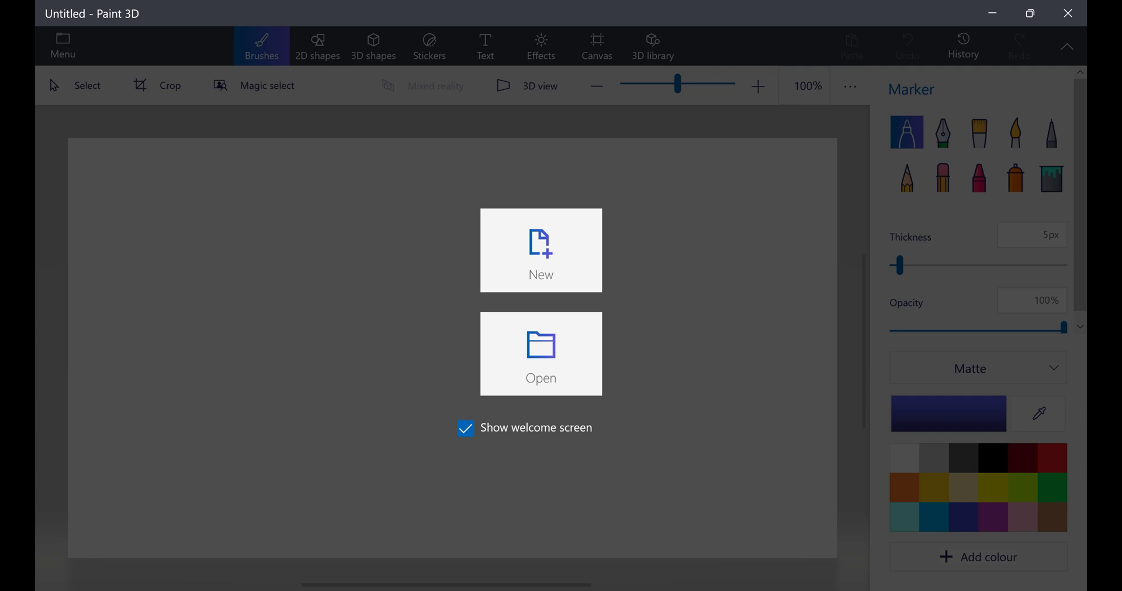
Start a new blank project and switch Show canvas to Off in Canvas options.
left_click(733, 298)
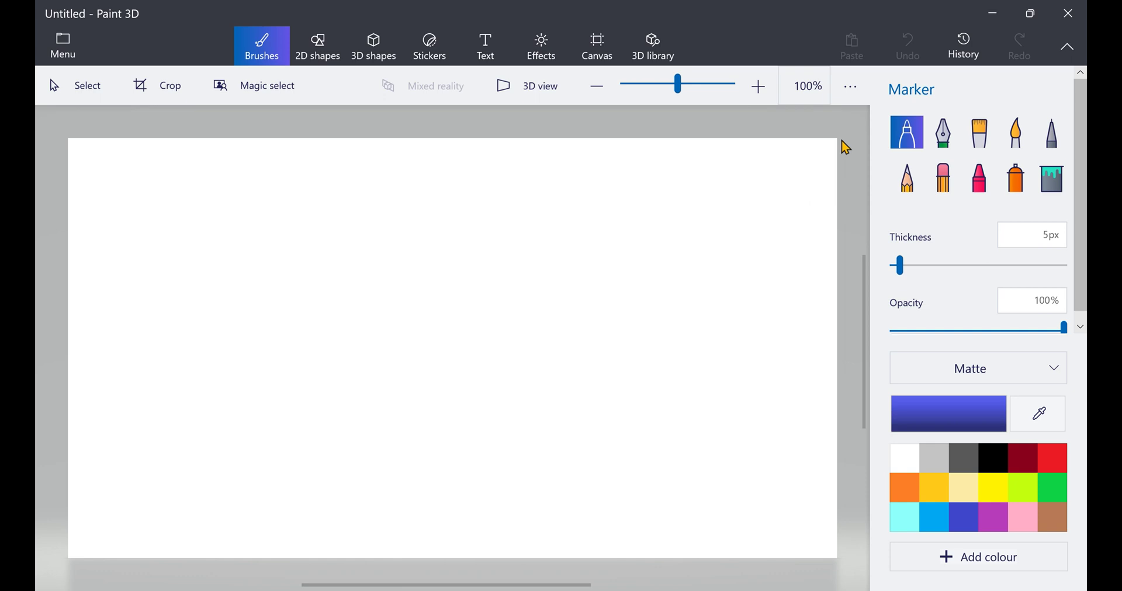
left_click(850, 87)
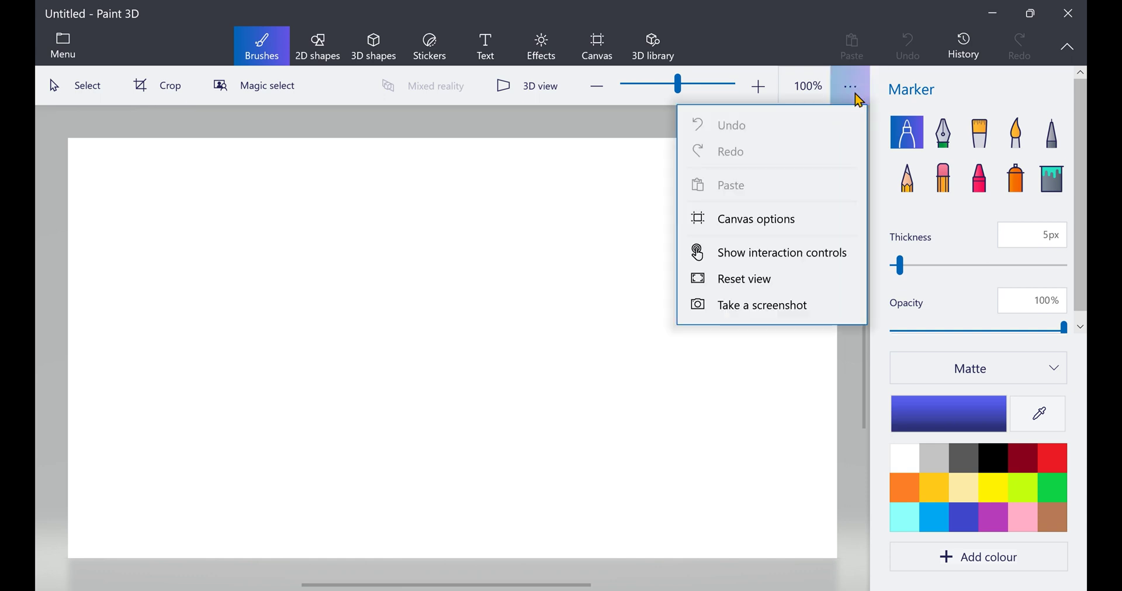
left_click(779, 222)
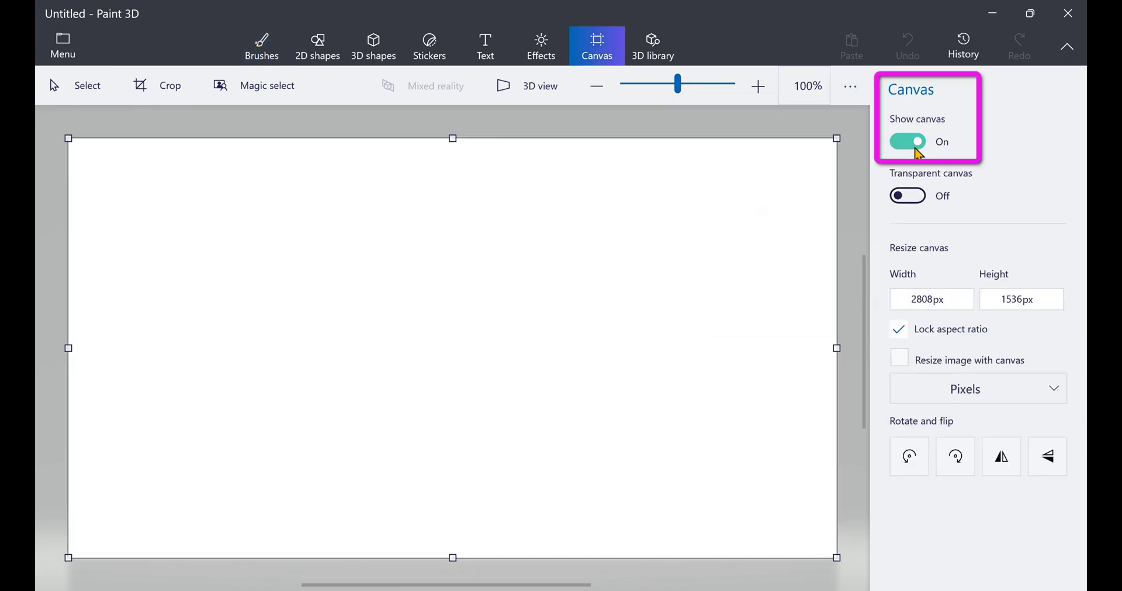
left_click(915, 147)
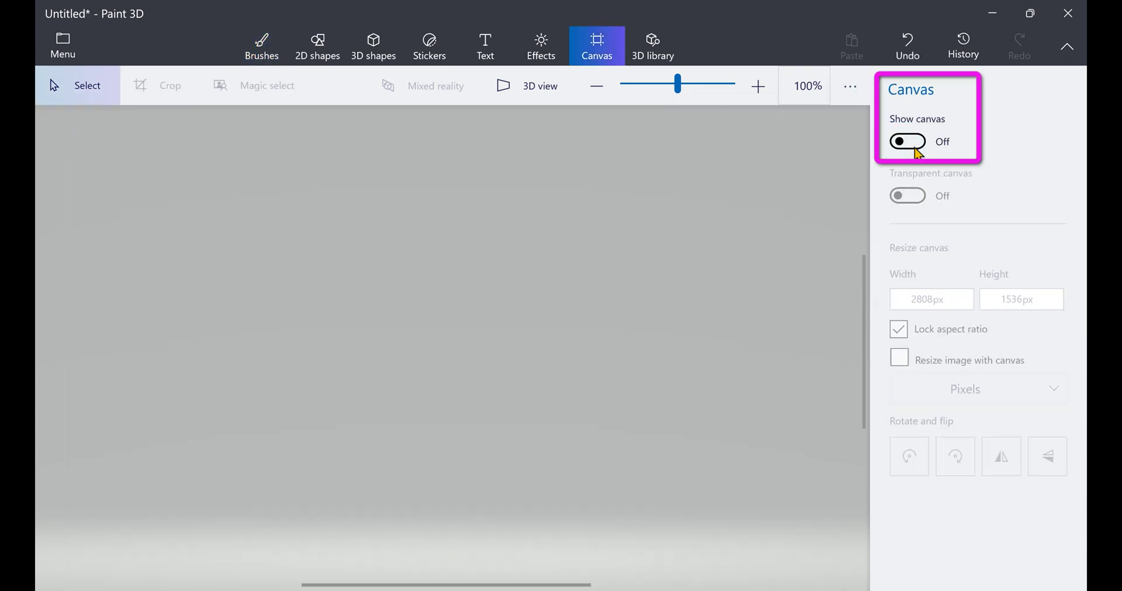
Place a Cube from 3D shapes, enlarge it, and rotate it to show its top and side.
left_click(371, 59)
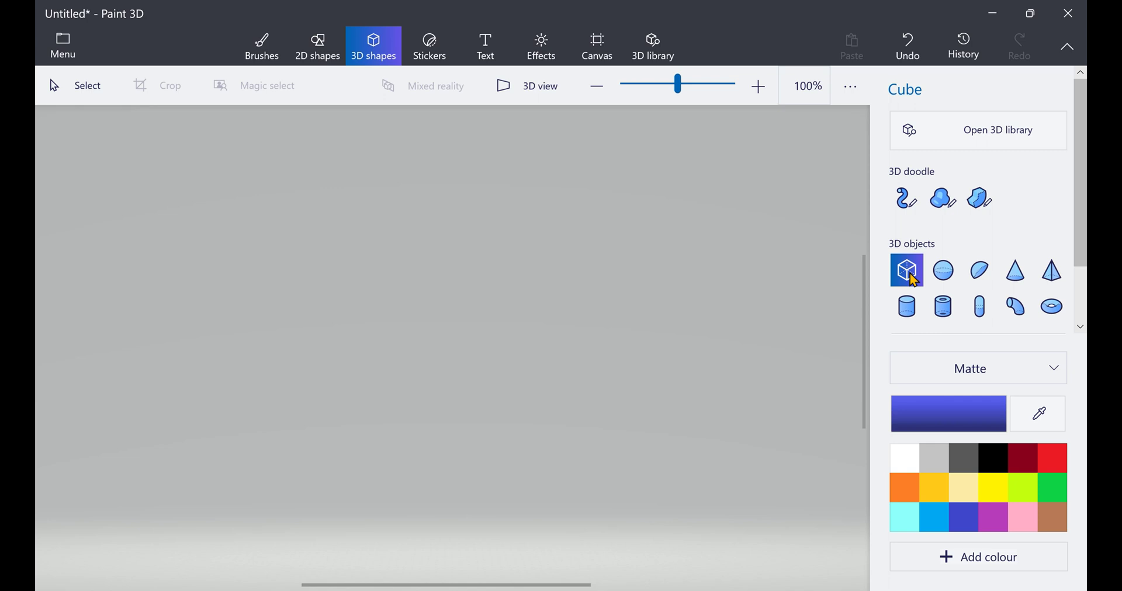
left_click(433, 328)
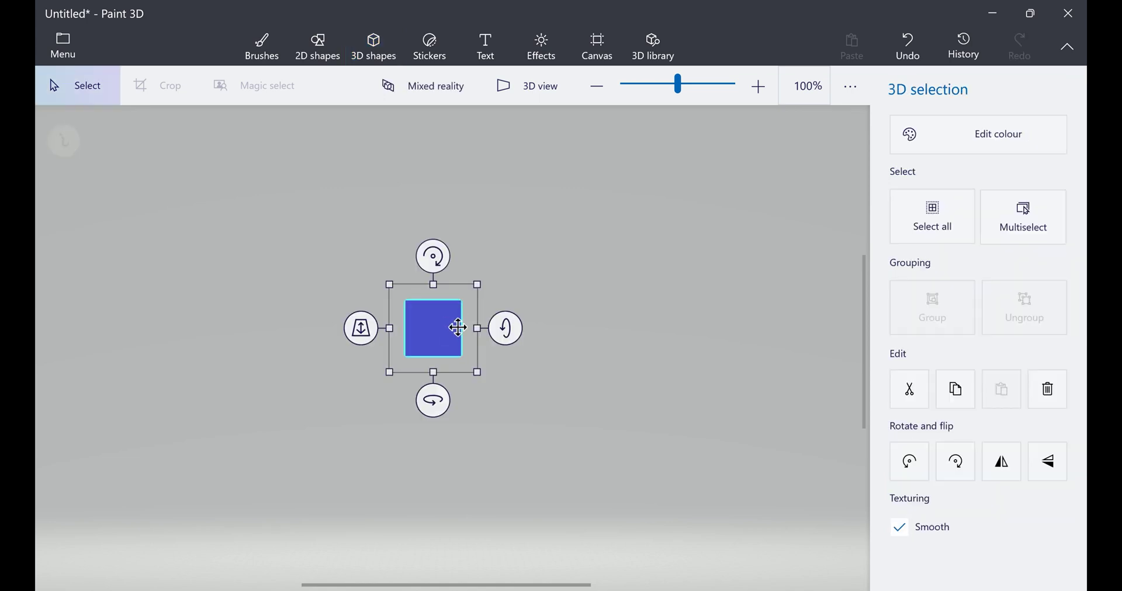
left_click_drag(477, 373, 586, 462)
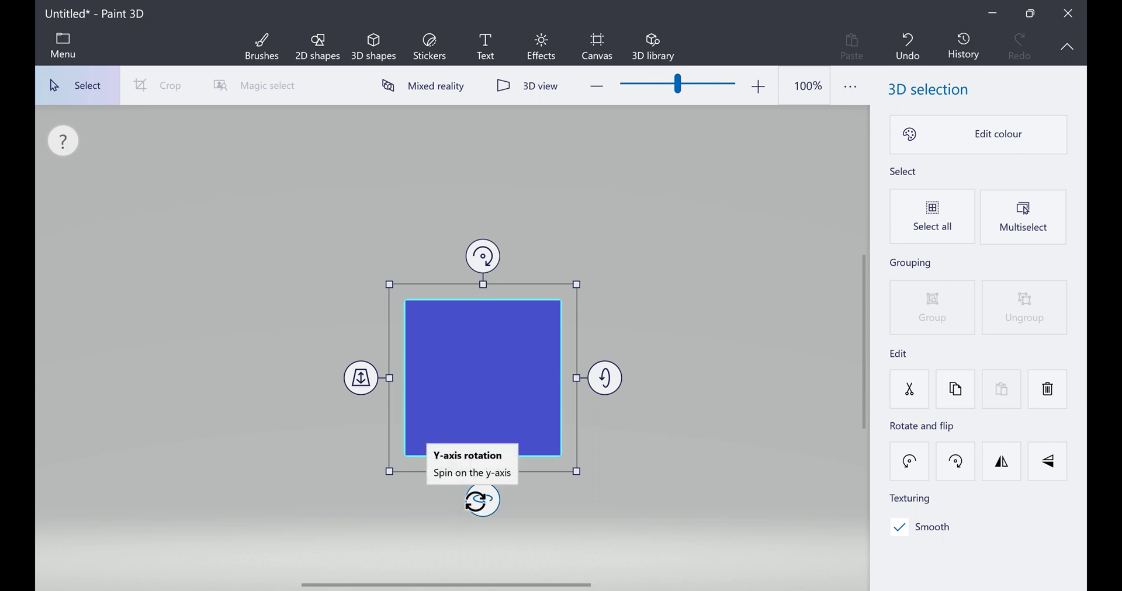
left_click_drag(477, 503, 446, 503)
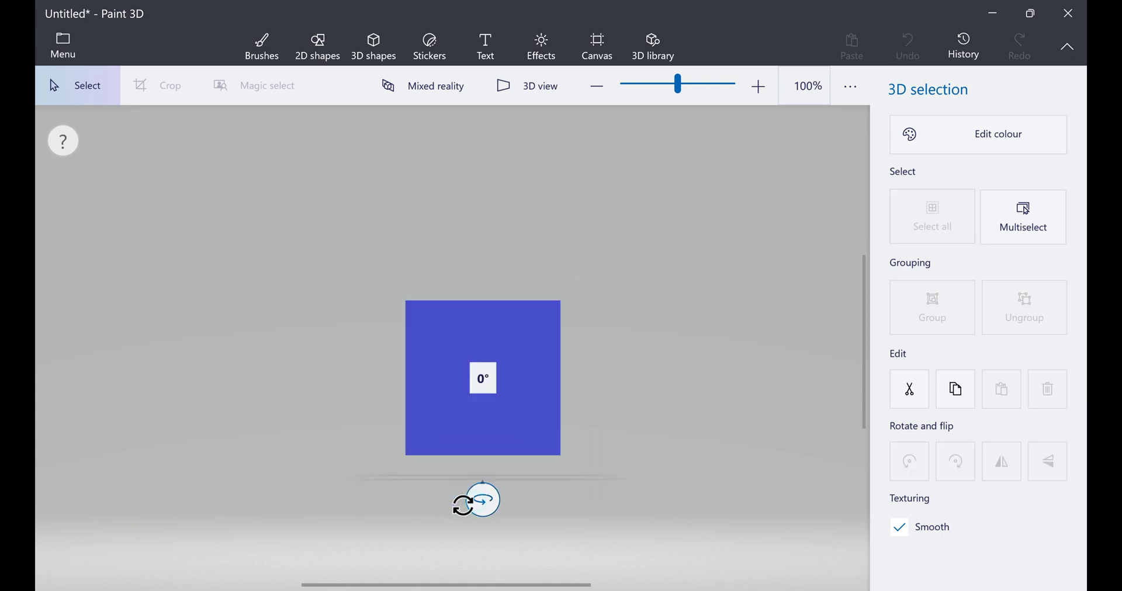
left_click_drag(621, 383, 624, 421)
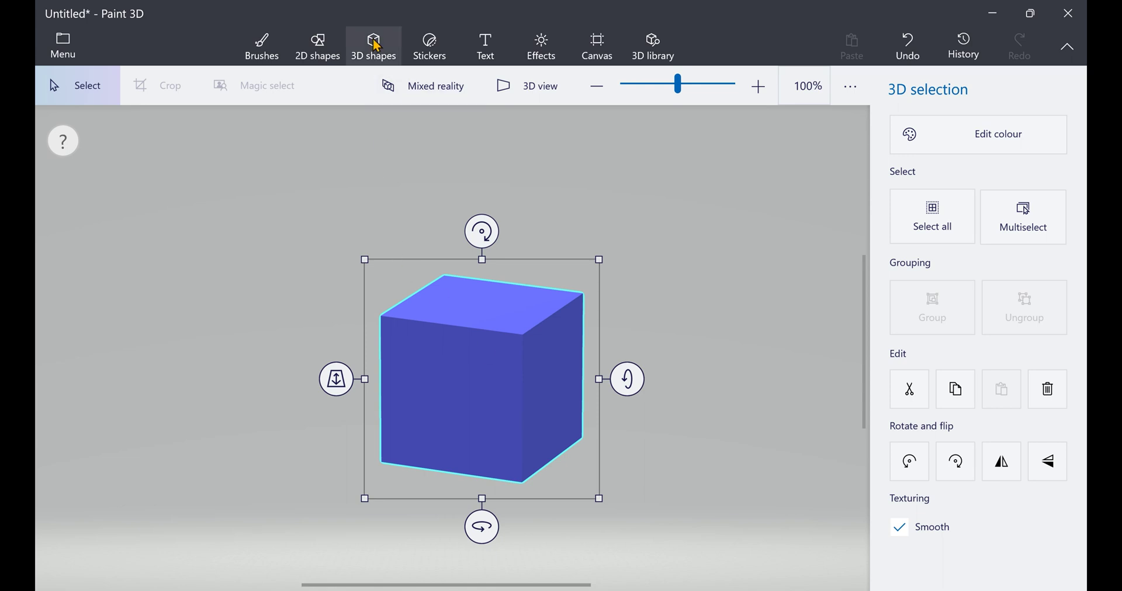
Fill the cube with black using the Fill brush, then tilt it further.
left_click(275, 55)
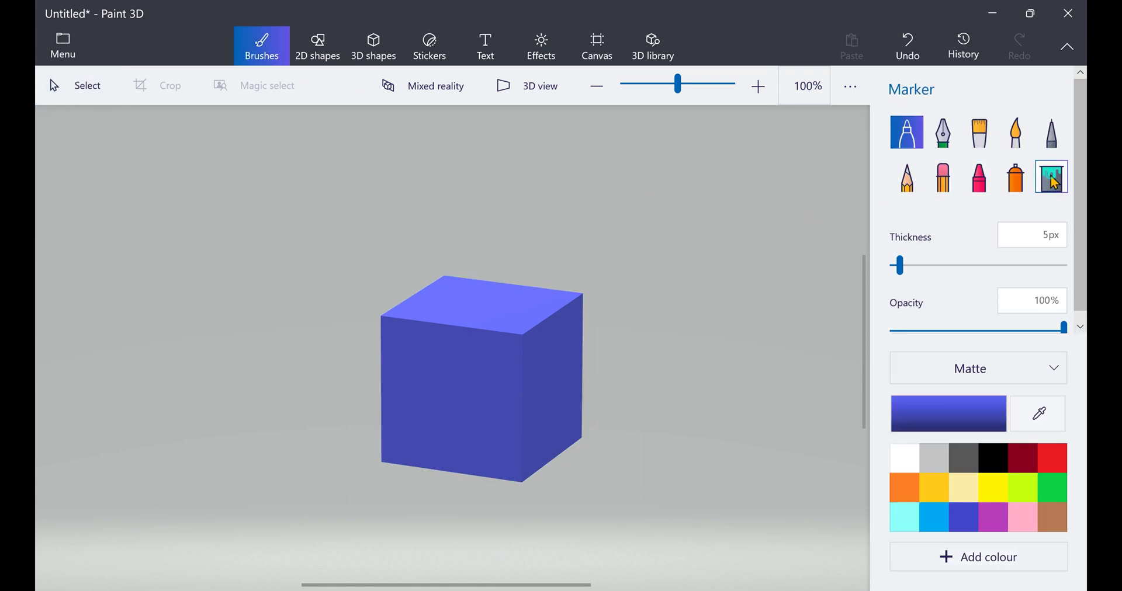
left_click(1053, 181)
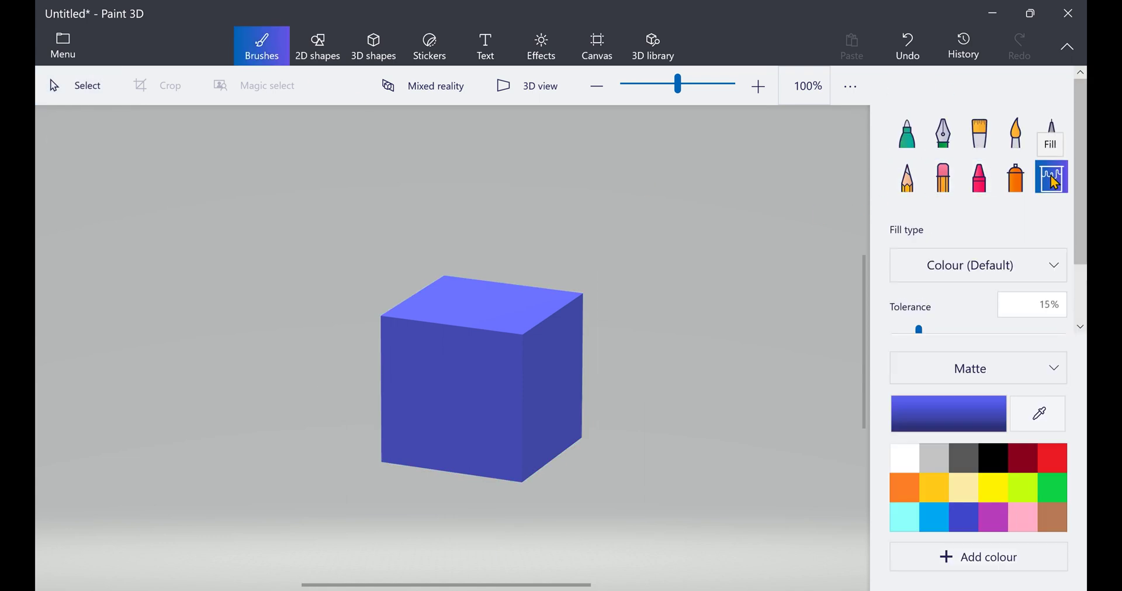
left_click(995, 458)
left_click(495, 376)
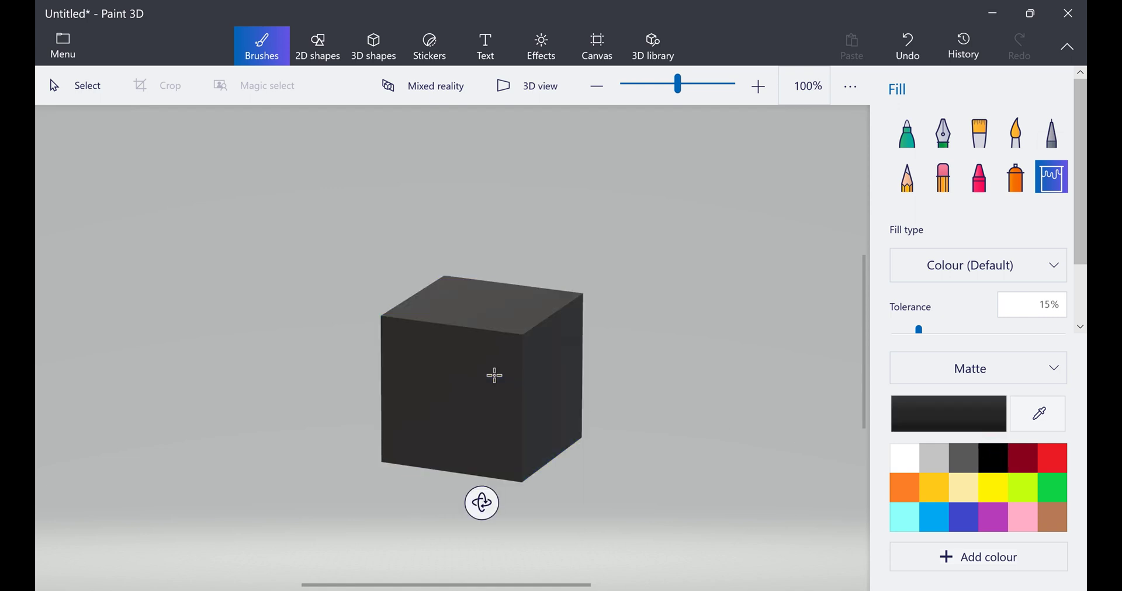
mouse_move(482, 503)
left_mouse_down()
mouse_move(621, 436)
mouse_move(476, 526)
mouse_move(489, 511)
mouse_move(467, 510)
left_mouse_up()
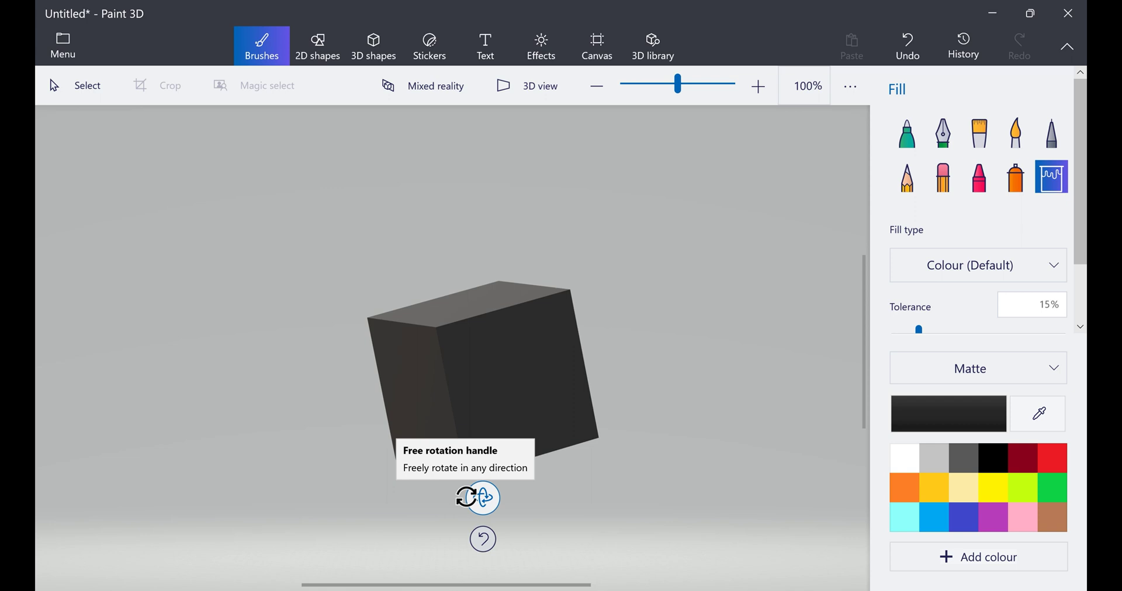
Open the Stickers panel to use custom stickers.
left_click(434, 58)
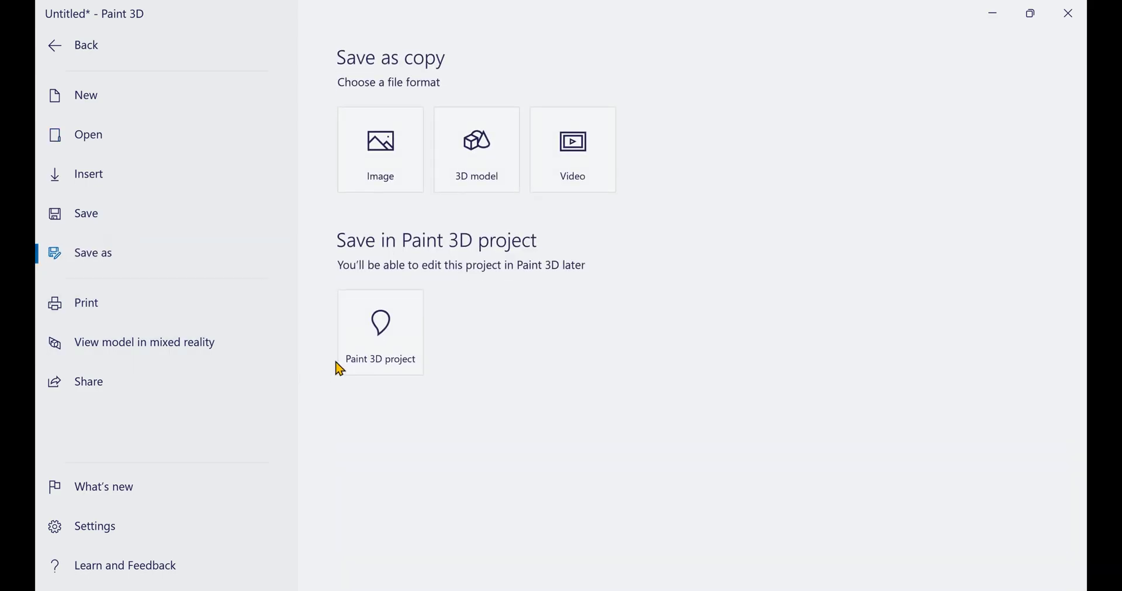
Save the Paint 3D project as 'Logo', then choose to export a 3D model copy.
left_click(380, 364)
type("Logo")
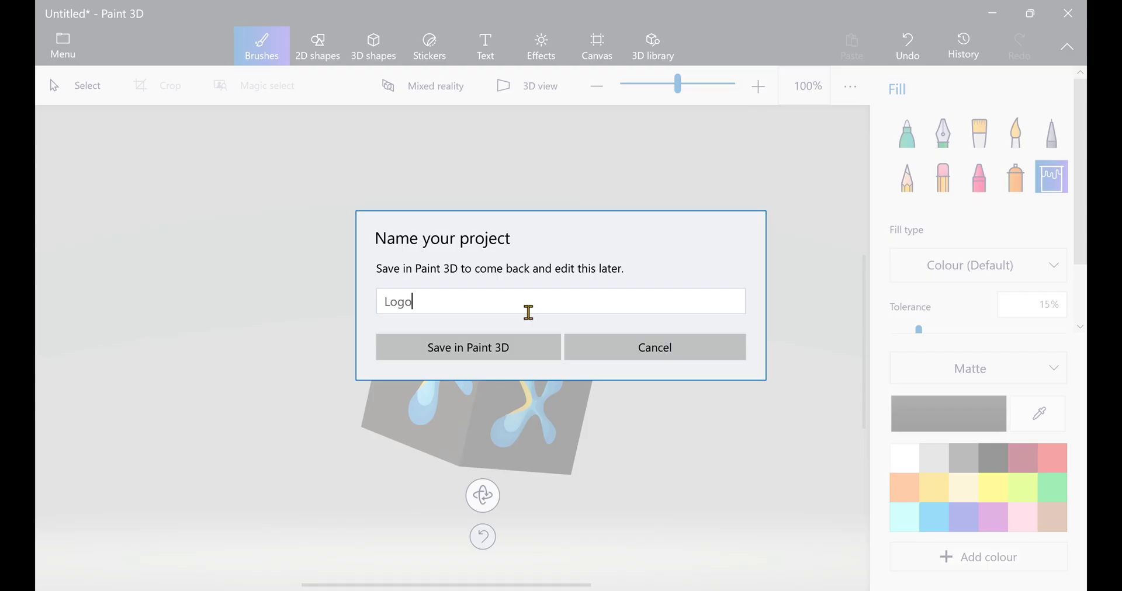
key("Return")
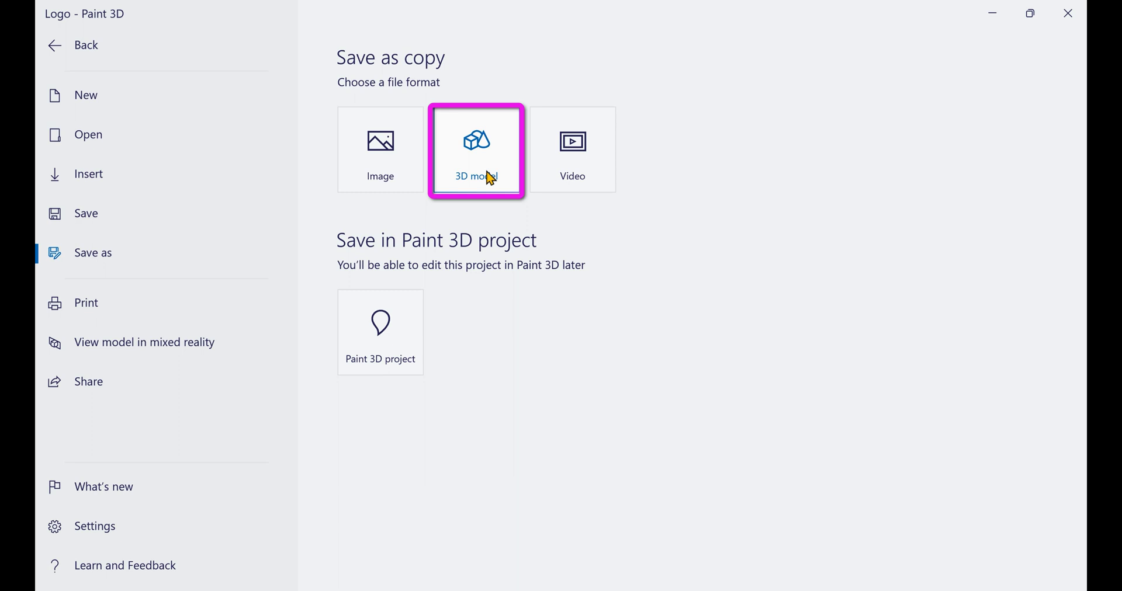
left_click(490, 179)
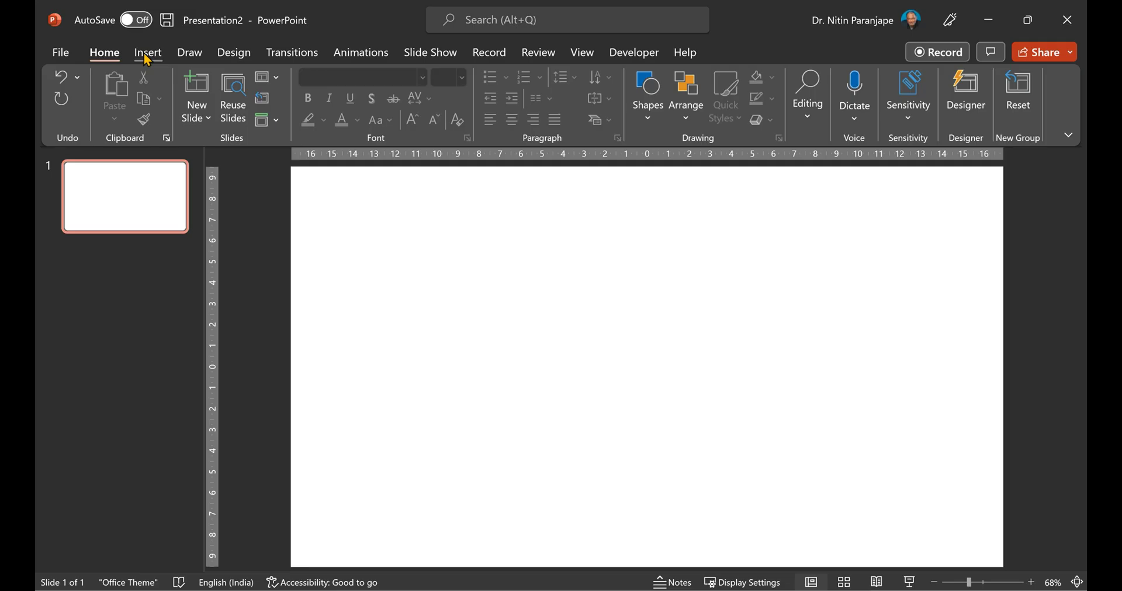
Insert the Logo.glb 3D model from this computer onto the slide.
left_click(147, 56)
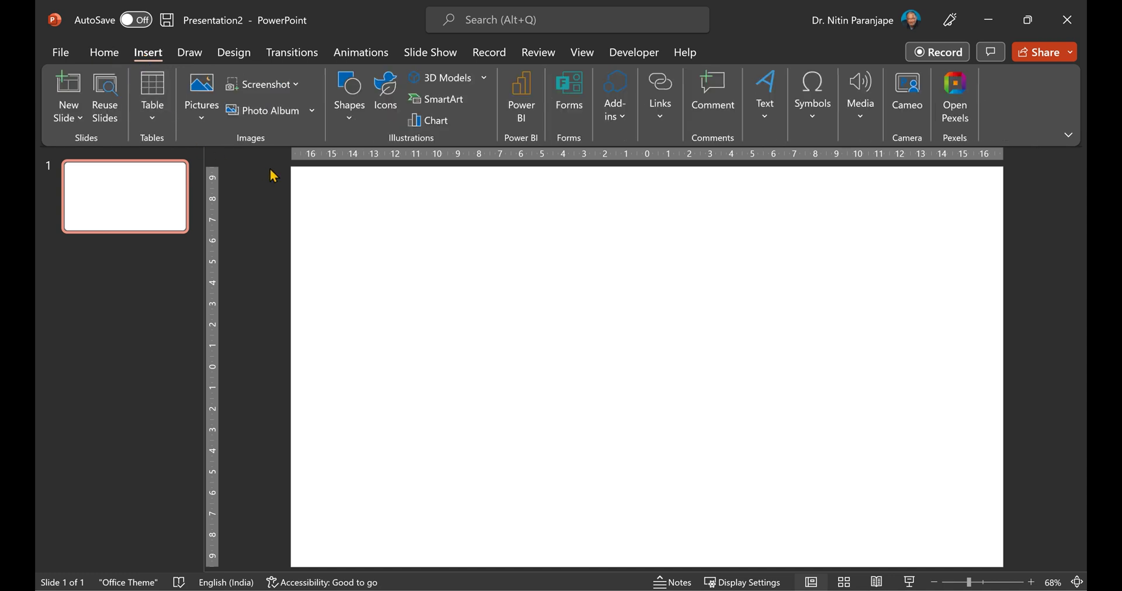
left_click(465, 81)
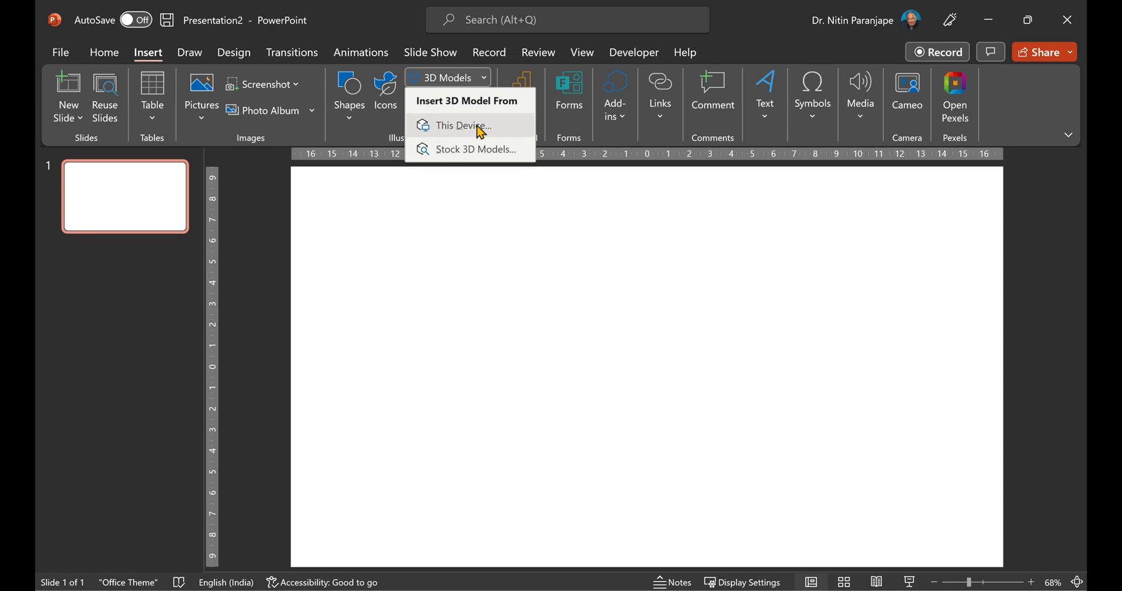
left_click(481, 131)
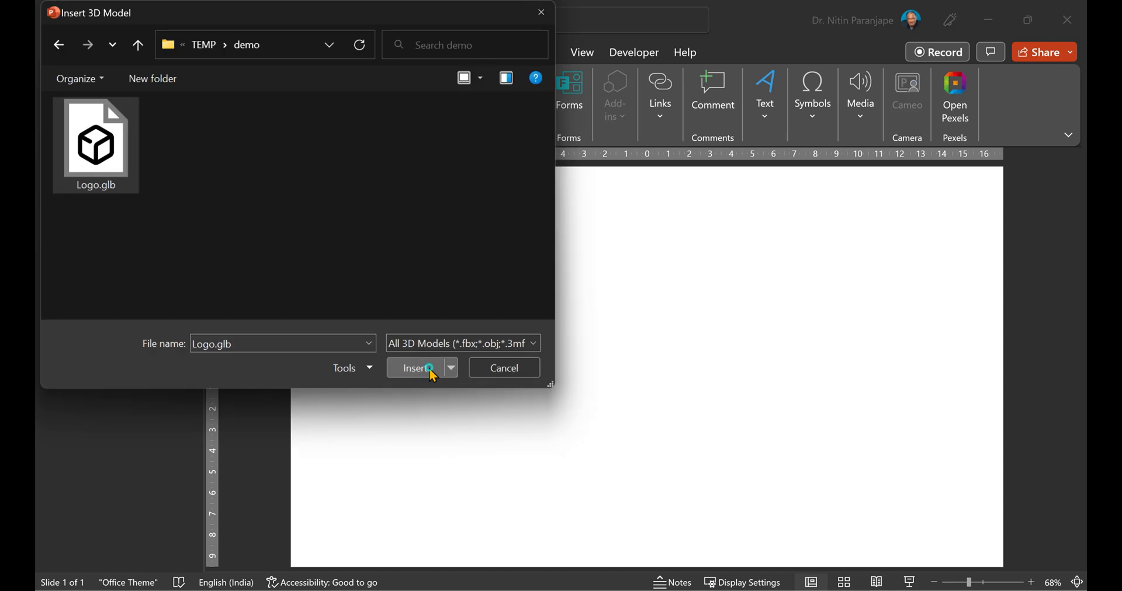
left_click(431, 369)
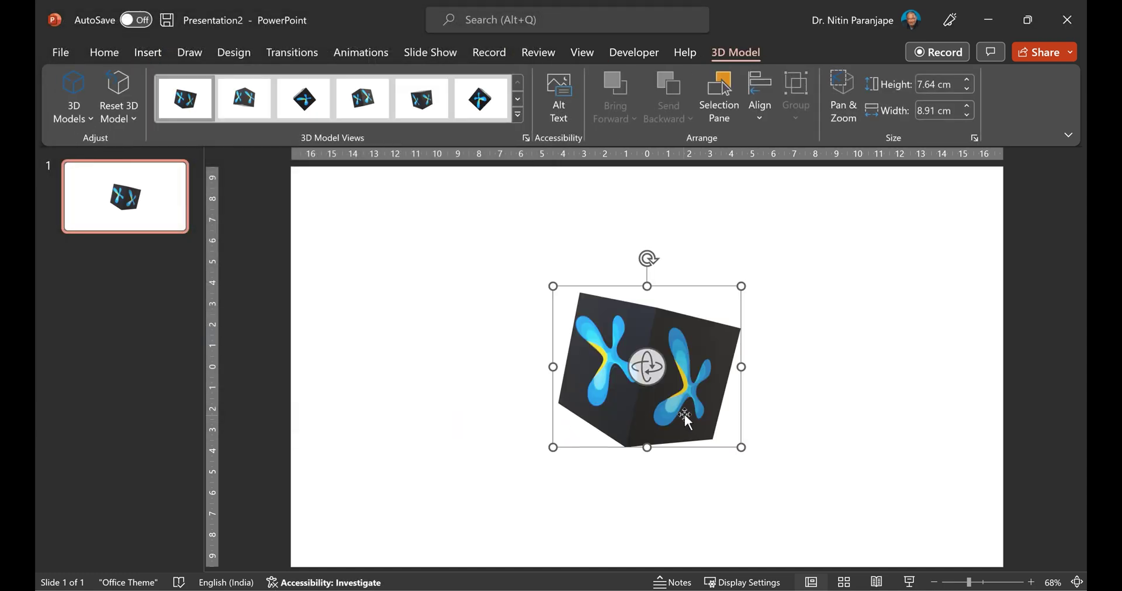
Select the cube model and spin it to a new angle.
left_click(792, 381)
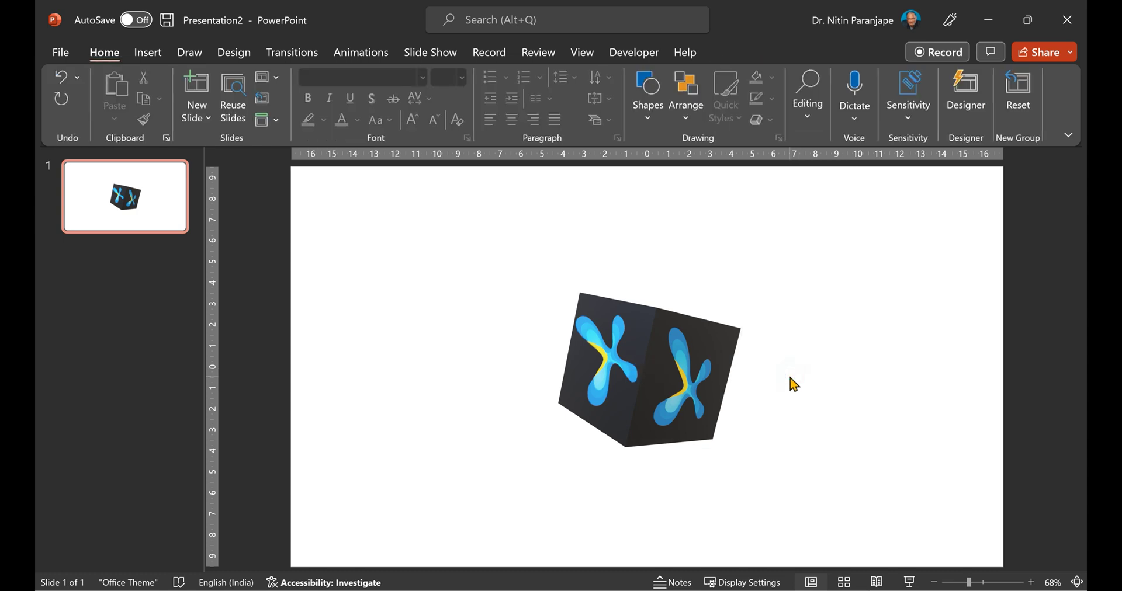
left_click(643, 373)
left_click_drag(643, 373, 813, 368)
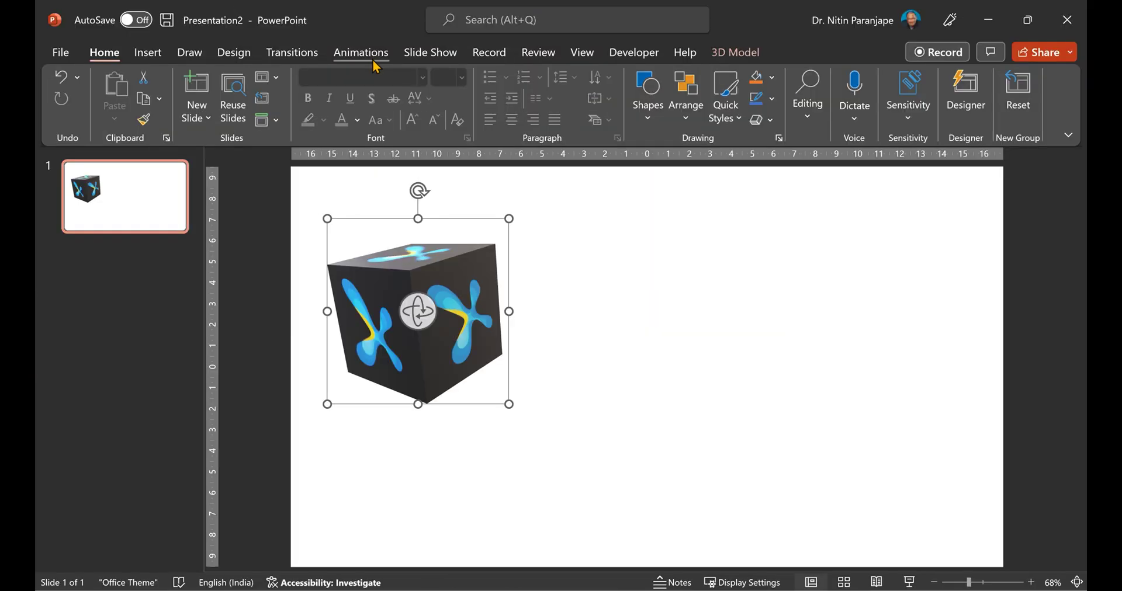
Apply the Turntable animation to the cube and show the Animation Pane.
left_click(372, 58)
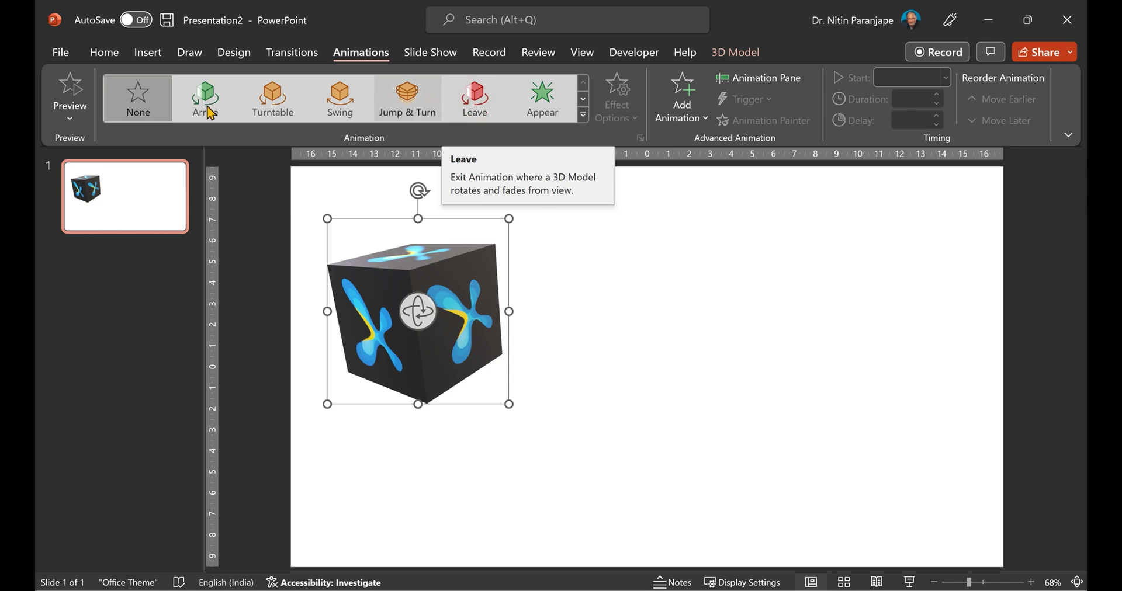
left_click(280, 107)
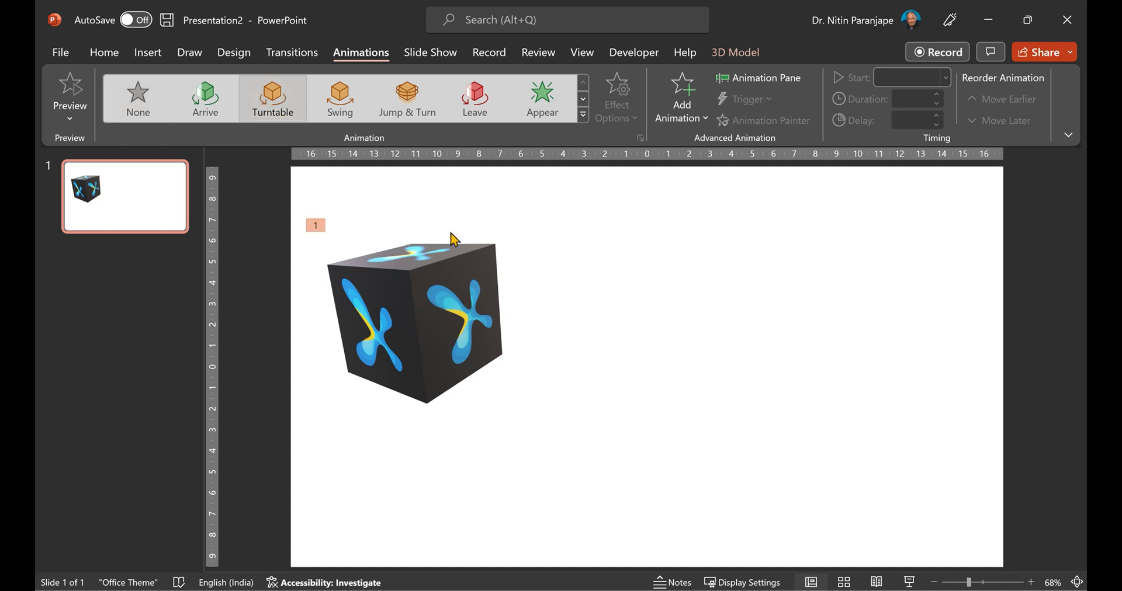
left_click(780, 79)
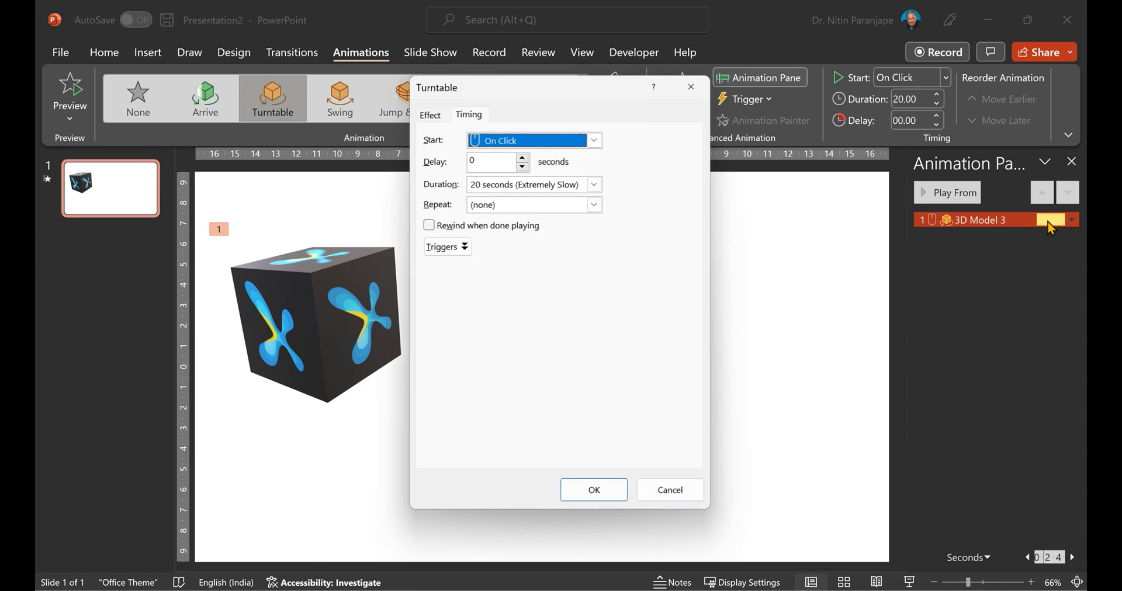
Set the Turntable spin duration to 2 seconds.
left_click(554, 186)
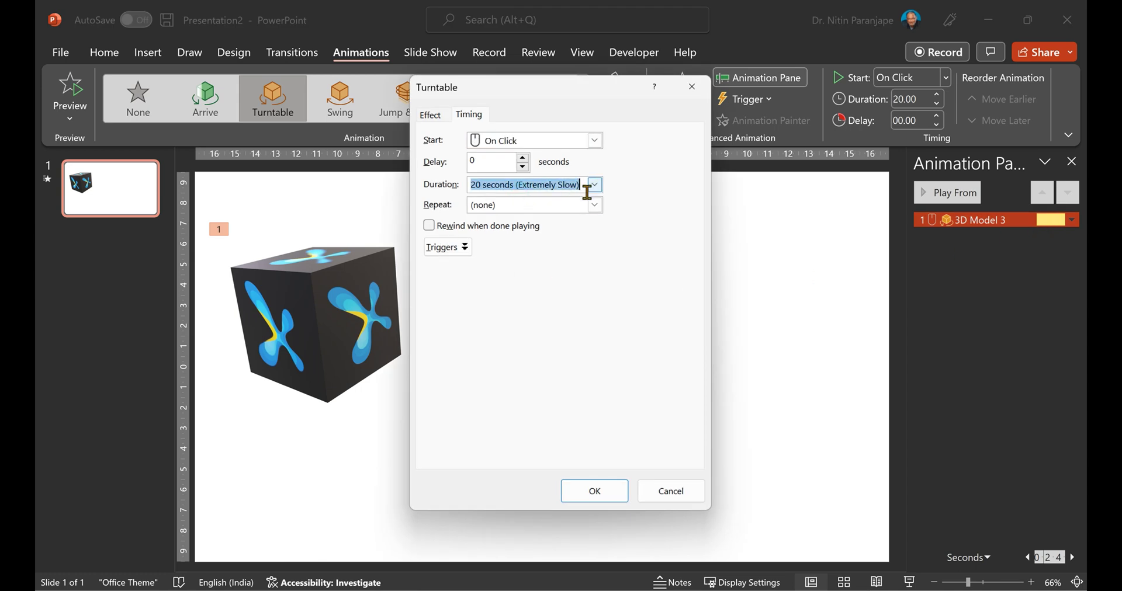
left_click(595, 185)
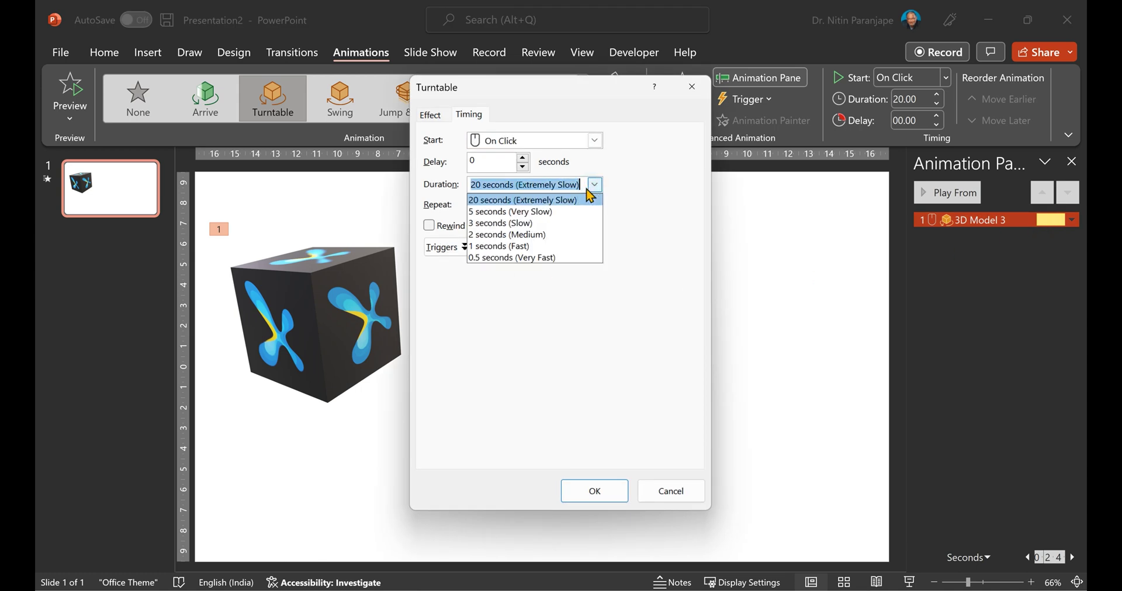
left_click(520, 236)
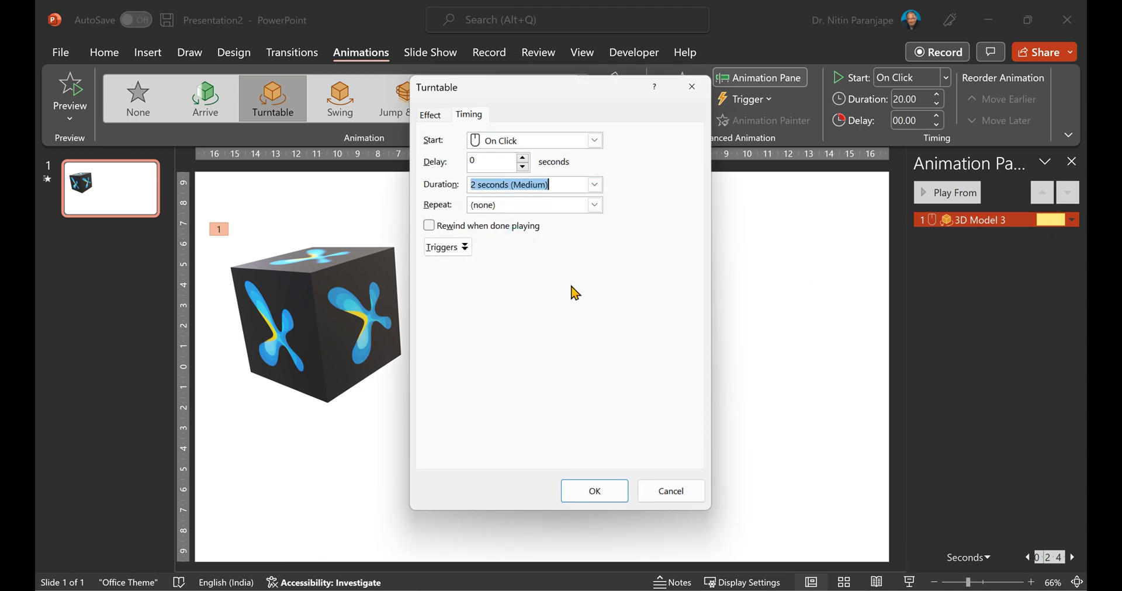
left_click(588, 501)
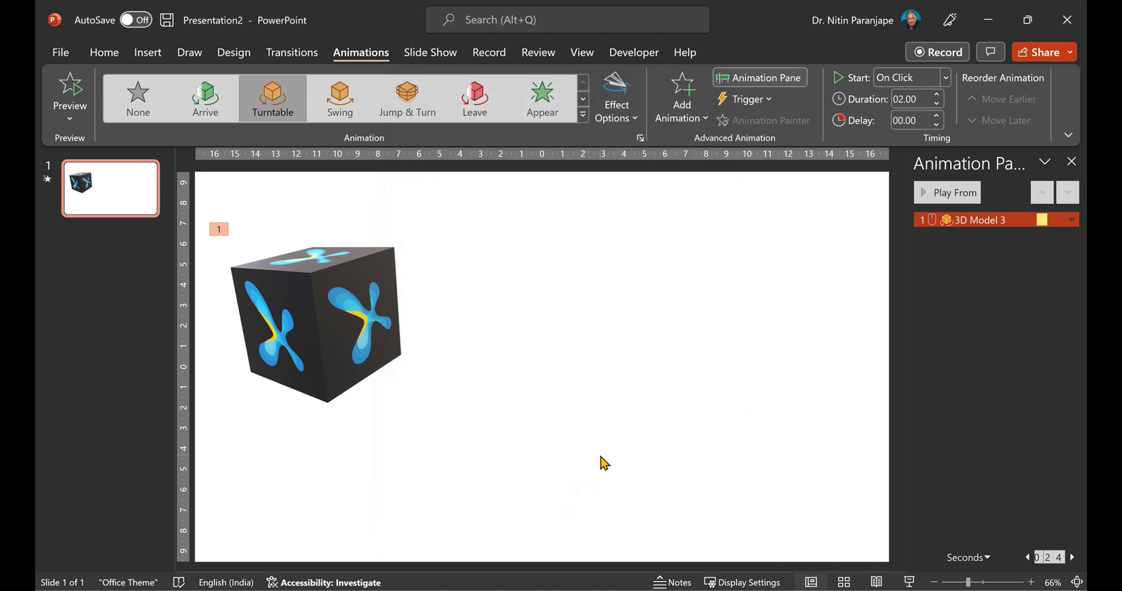
Make the Turntable animation repeat Until End of Slide.
double_click(986, 221)
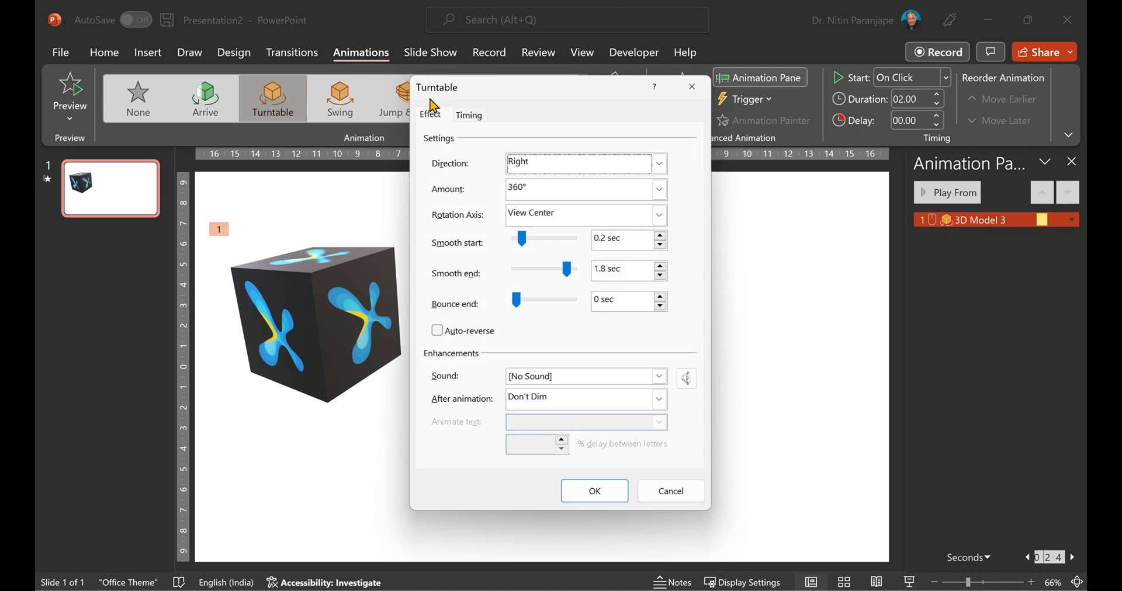
left_click(475, 116)
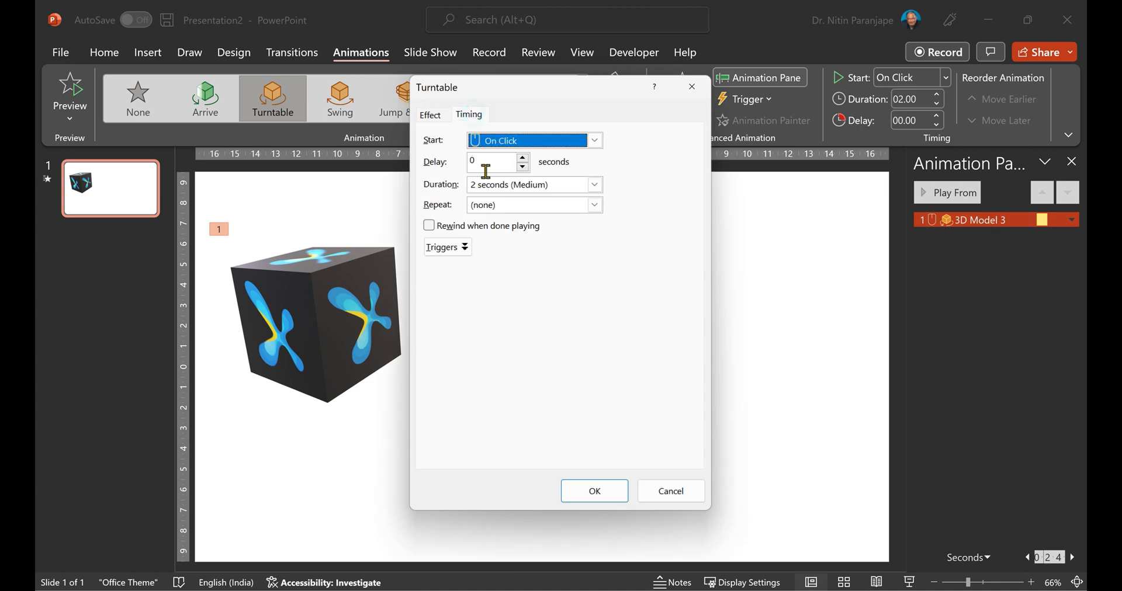
left_click(591, 205)
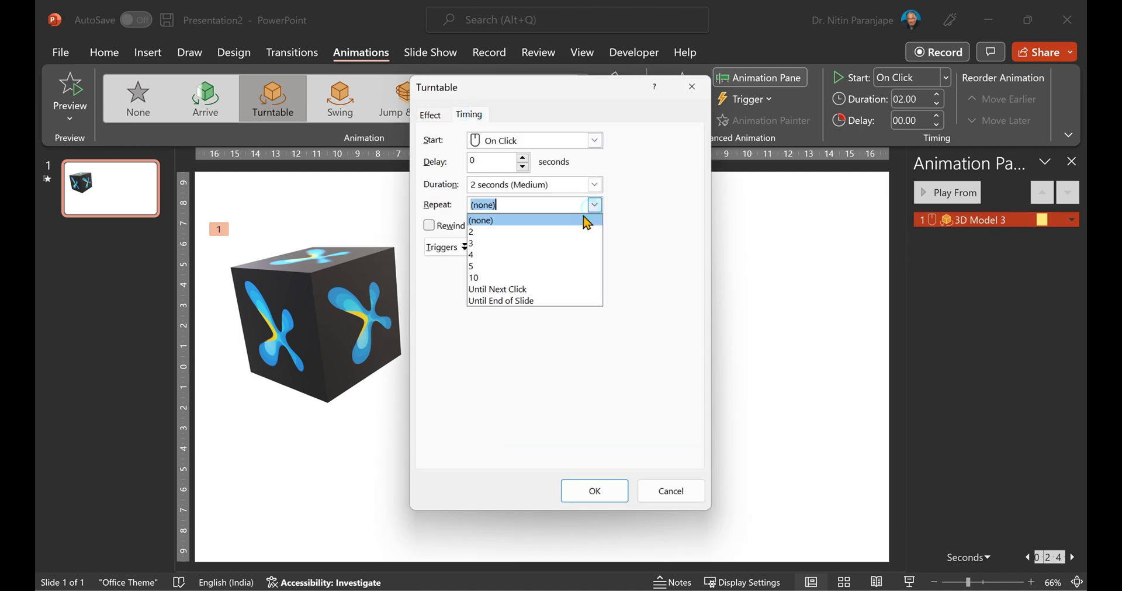
left_click(507, 301)
left_click(605, 488)
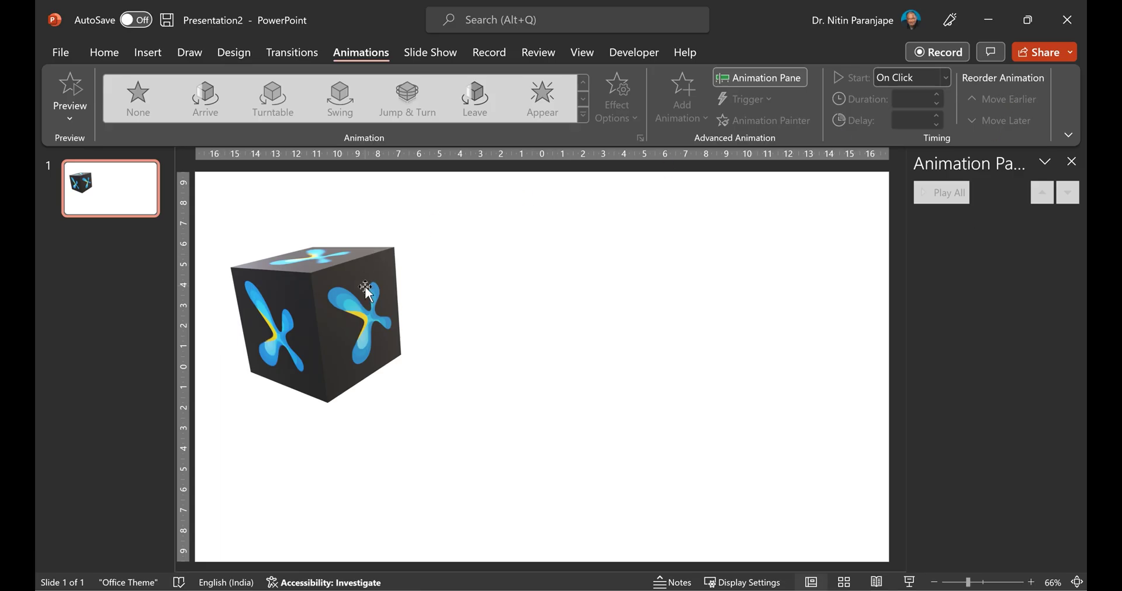
Shrink the cube to a tiny size at the top-left and duplicate slide 1.
left_click(366, 290)
left_click_drag(407, 403, 258, 253)
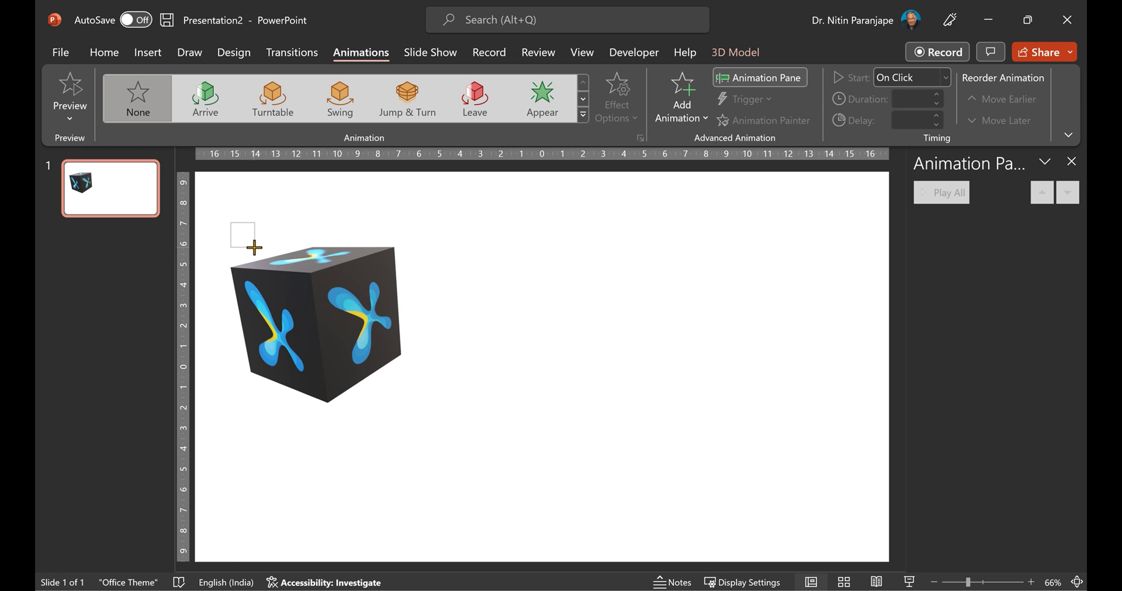
left_click_drag(257, 253, 245, 239)
left_click(334, 334)
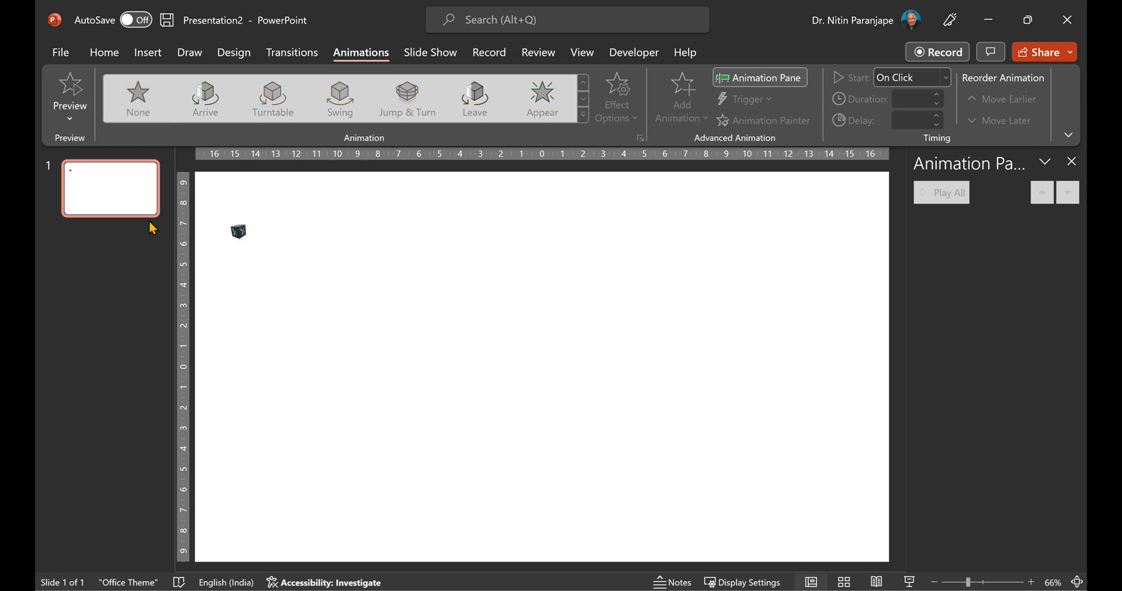
left_click(120, 202)
key("ctrl+d")
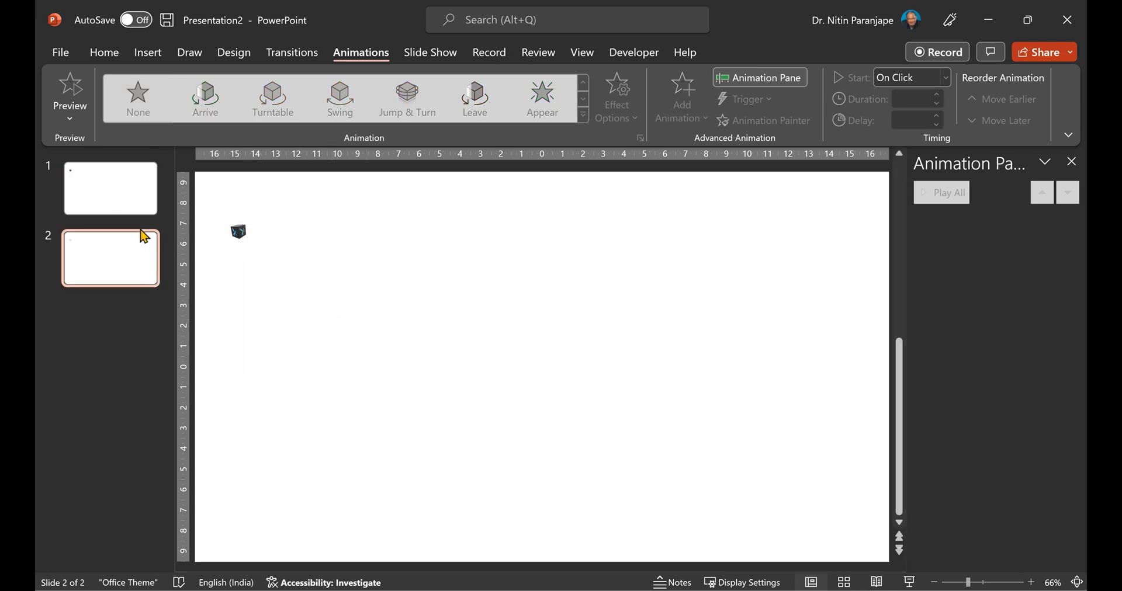
Enlarge the cube on slide 2 and rotate it to face forward.
left_click_drag(249, 236, 495, 496)
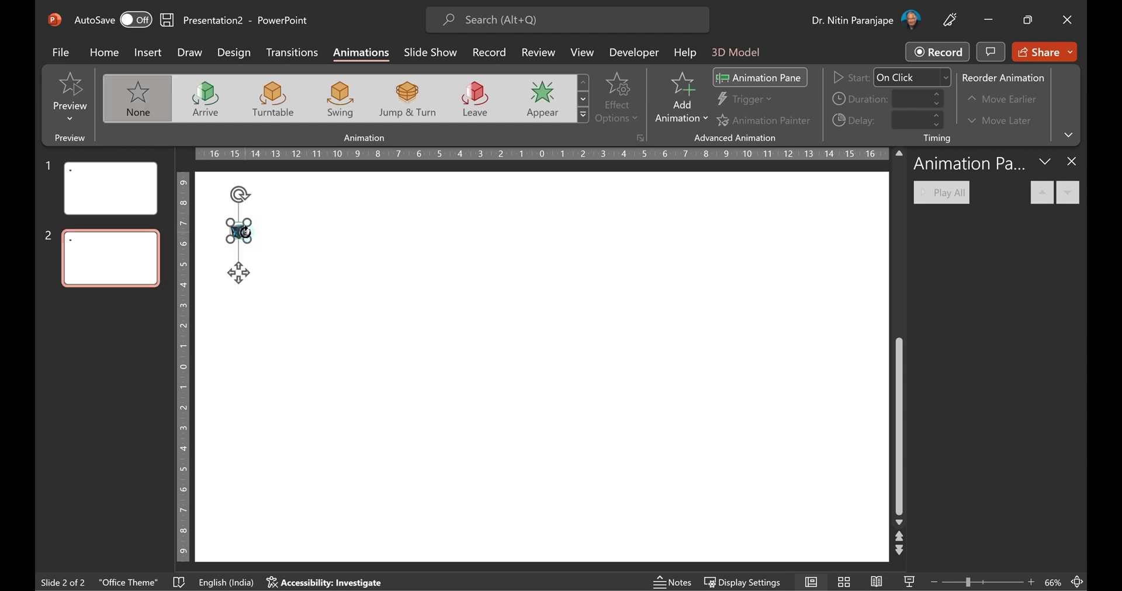
mouse_move(485, 311)
left_mouse_down()
mouse_move(654, 326)
mouse_move(544, 233)
mouse_move(453, 268)
mouse_move(552, 371)
left_mouse_up()
key("Escape")
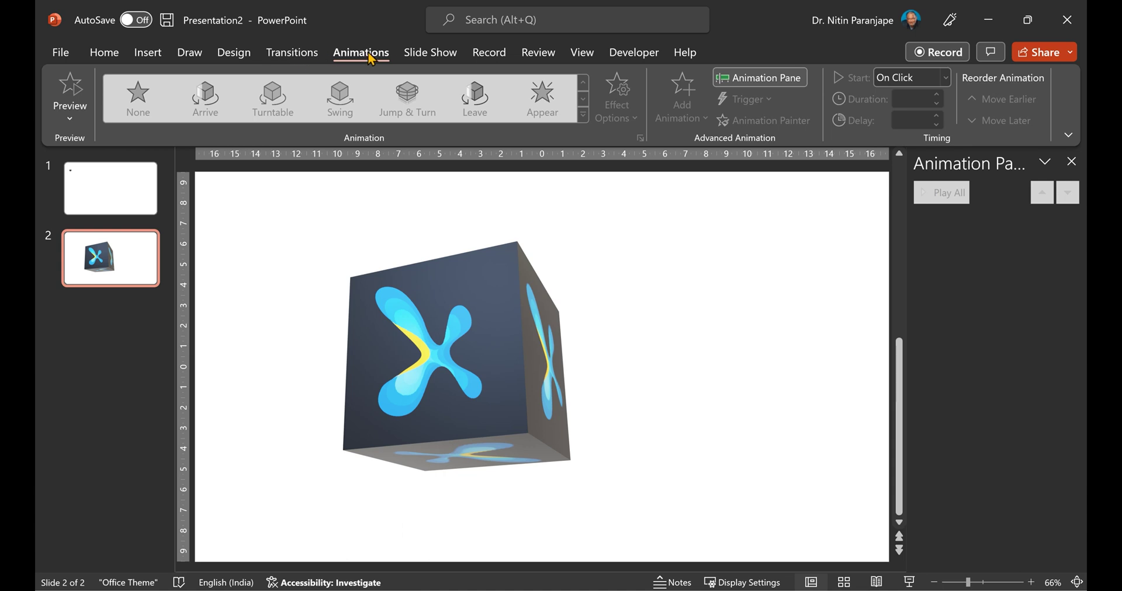
left_click(292, 53)
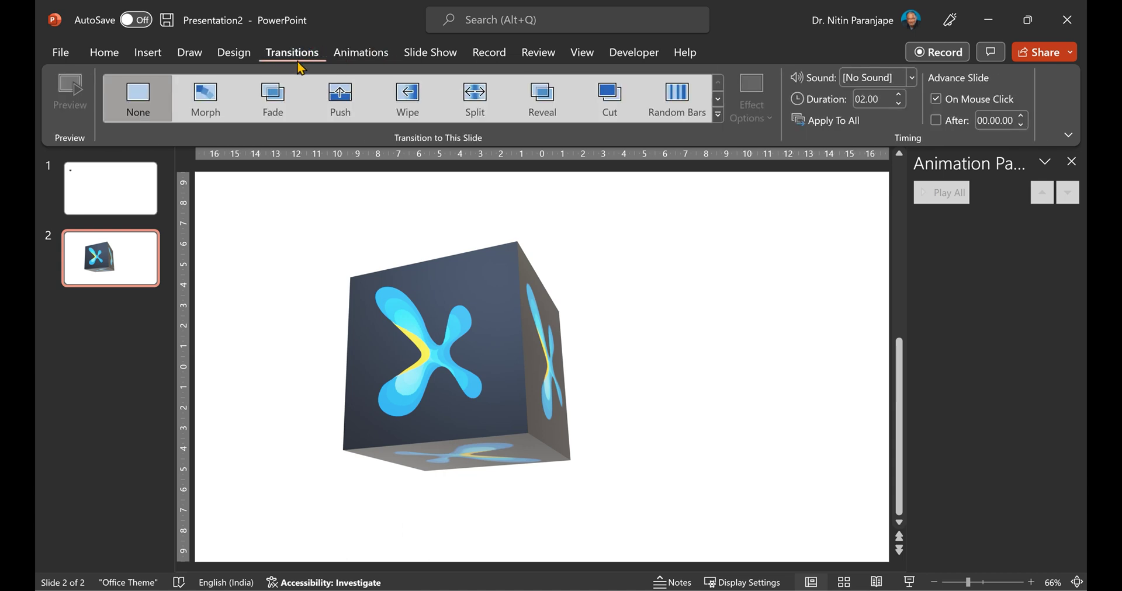
Apply the Morph transition to slide 2, then go back to slide 1.
left_click(208, 102)
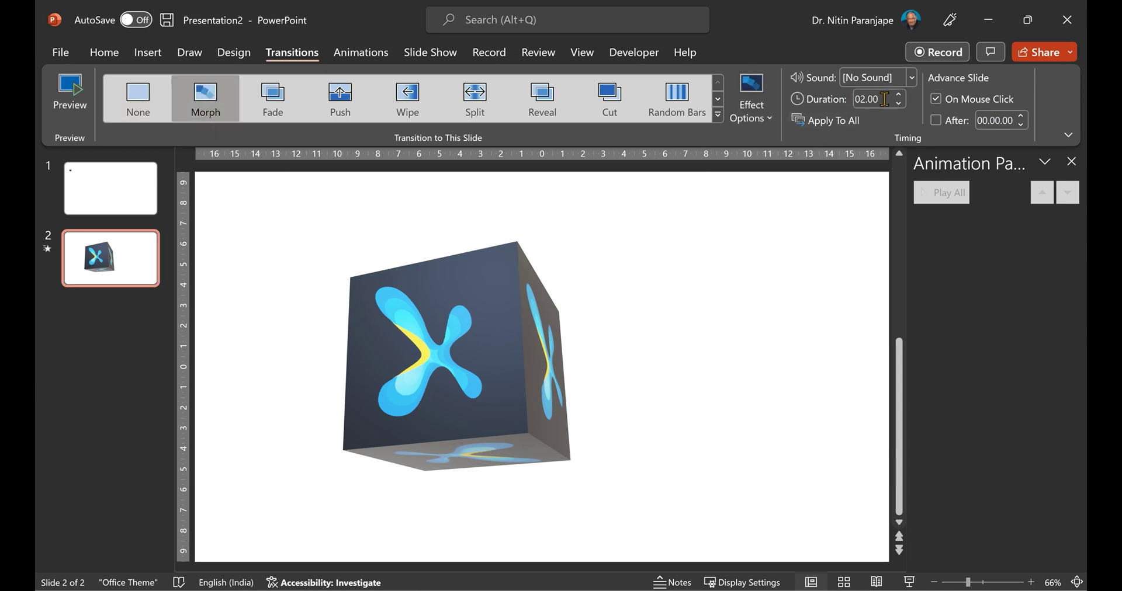
left_click(136, 196)
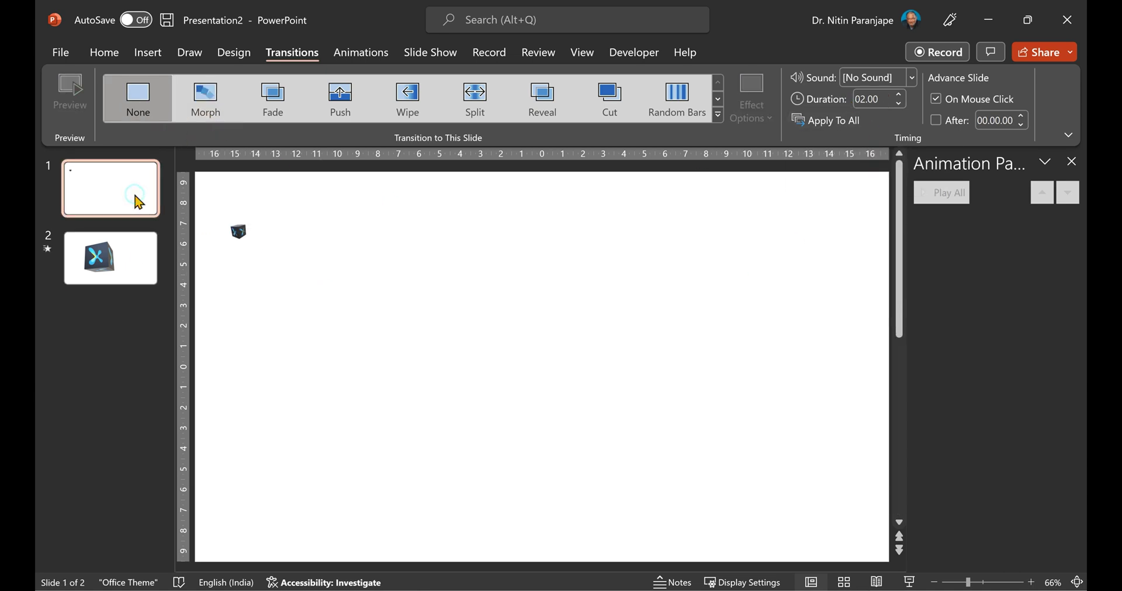